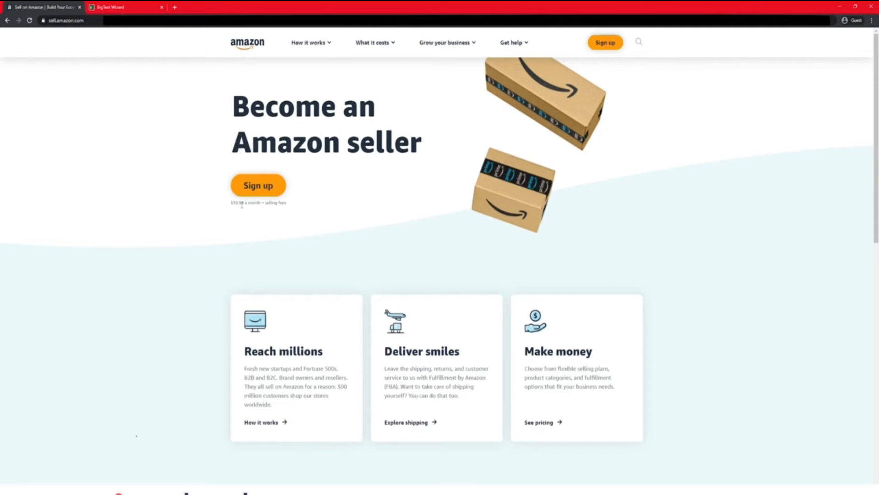
Open the selling plans comparison in a new tab and examine the Professional plan's price and additional fees.
mouse_move(381, 49)
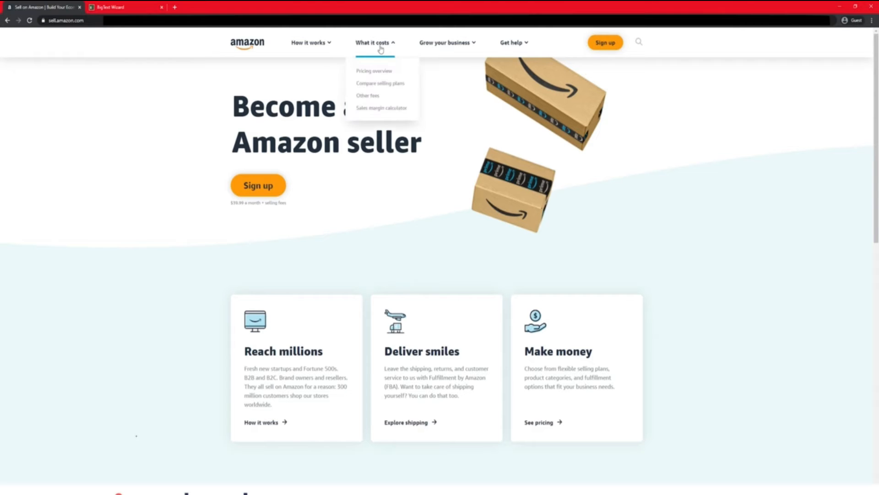
middle_click(387, 84)
click(132, 7)
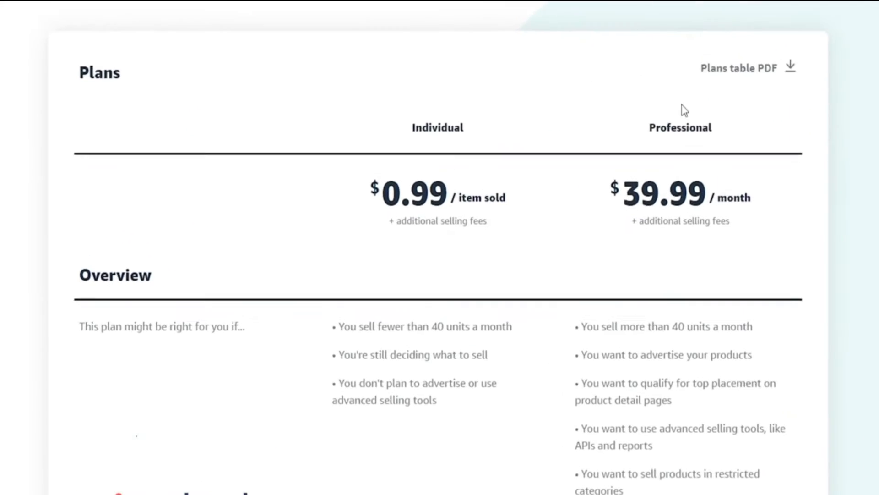
drag(636, 182, 770, 210)
drag(651, 216, 765, 224)
click(628, 219)
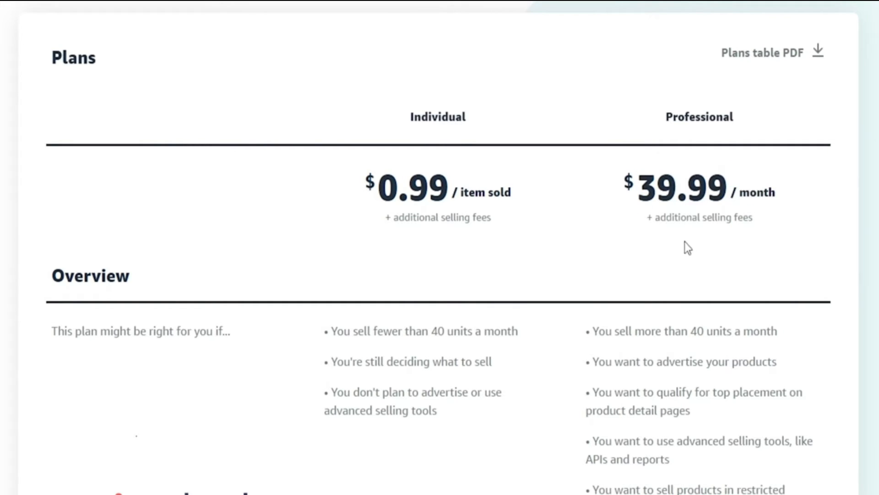
Compare the Individual plan's per-item price and fees with the Professional plan's price and intended uses.
drag(409, 116, 457, 116)
click(464, 116)
drag(384, 188, 455, 189)
click(436, 187)
drag(391, 217, 482, 220)
click(483, 251)
drag(375, 199, 449, 190)
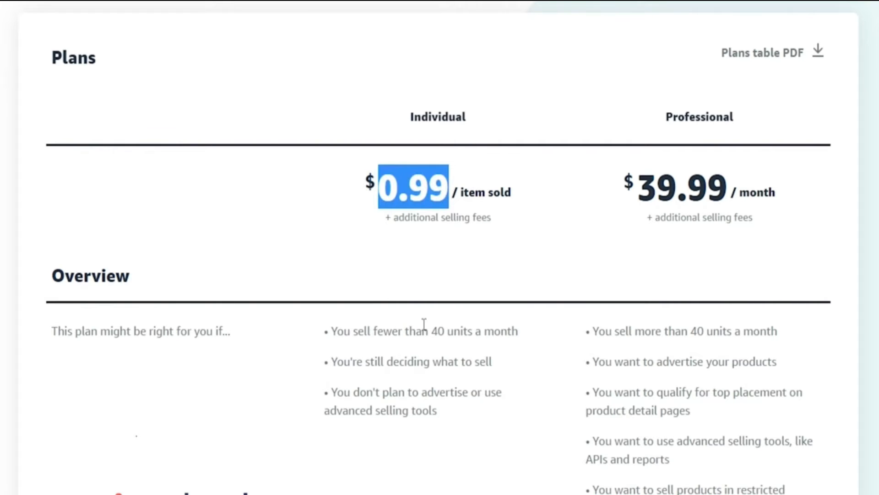
click(436, 218)
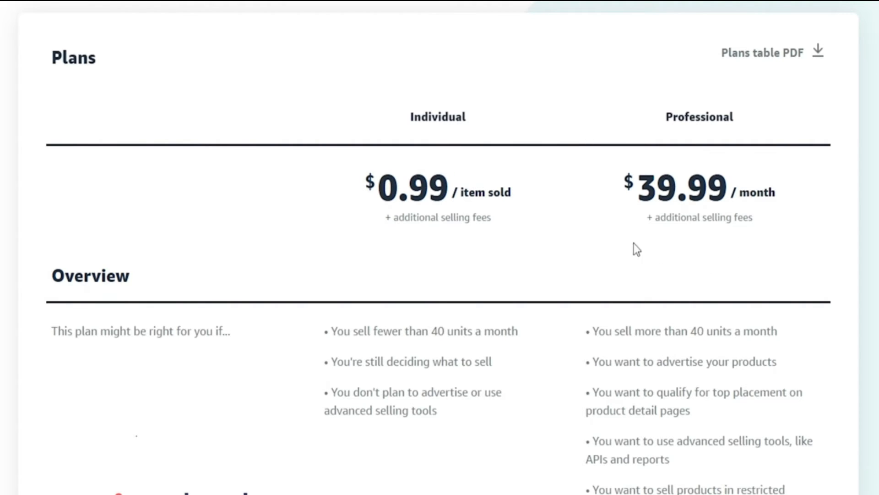
drag(672, 119, 756, 418)
click(758, 426)
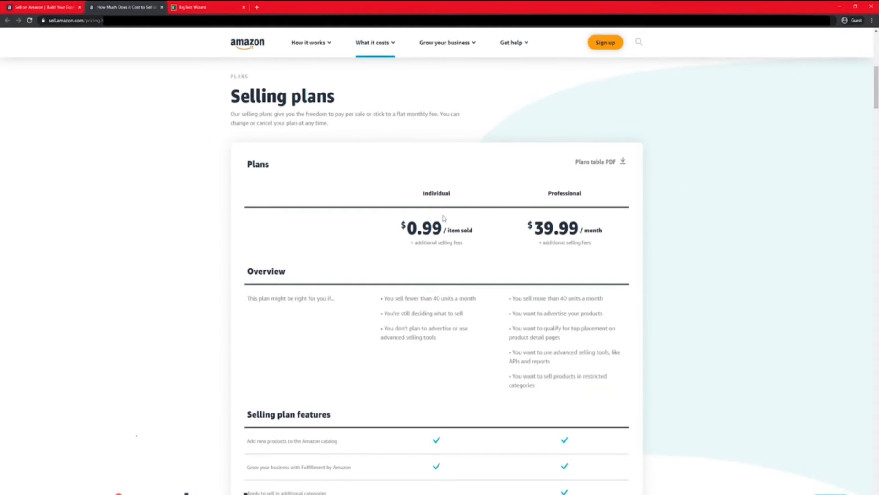
drag(417, 228, 445, 229)
click(448, 229)
Start the seller sign-up from the Sell on Amazon page, choosing a new account, and fill in the full name and email.
click(51, 9)
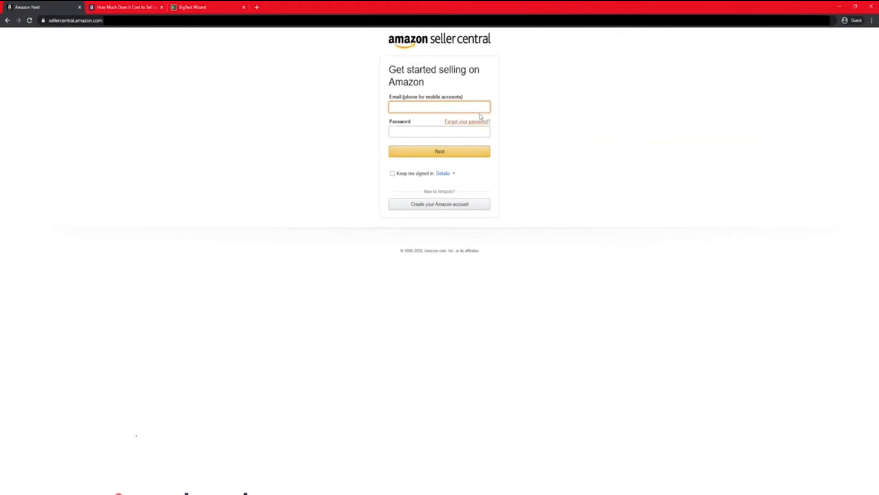
click(463, 328)
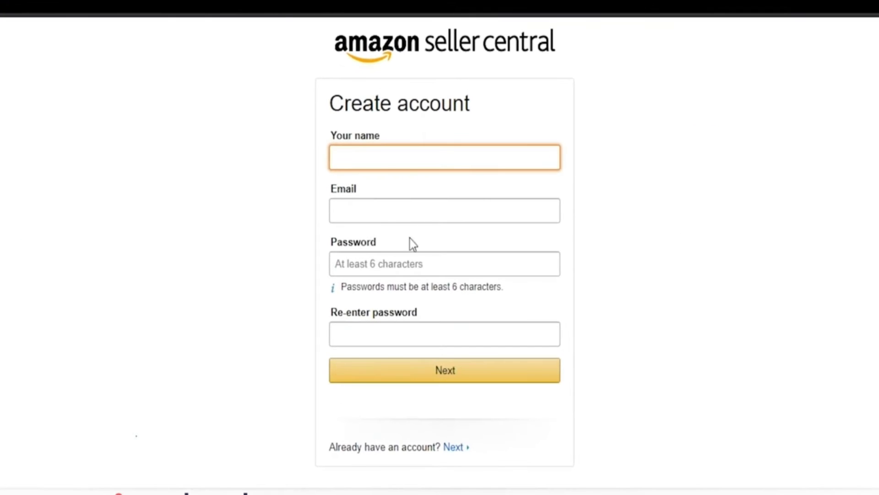
text(...)
click(481, 208)
text(...)
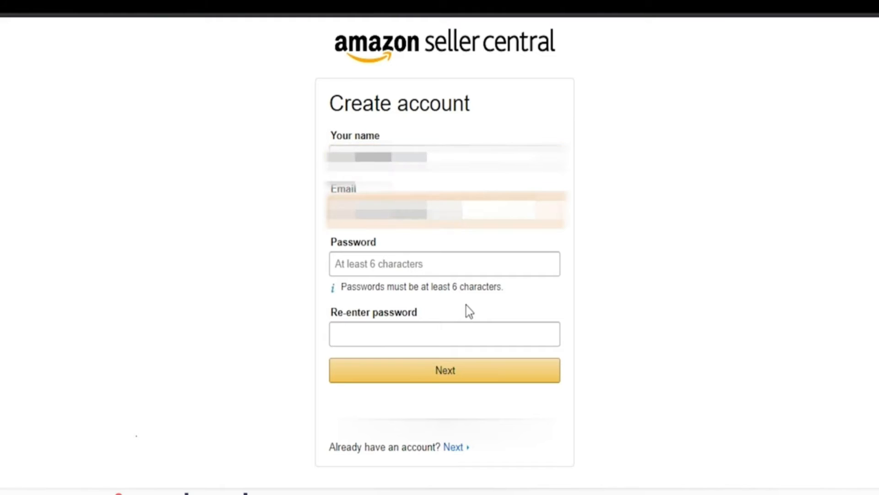
Enter and confirm the account password, submit the form, and sign in with the one-time password for two-step verification.
click(448, 268)
text(••••••••••••••••••)
click(437, 326)
text(••••••••••••••••••)
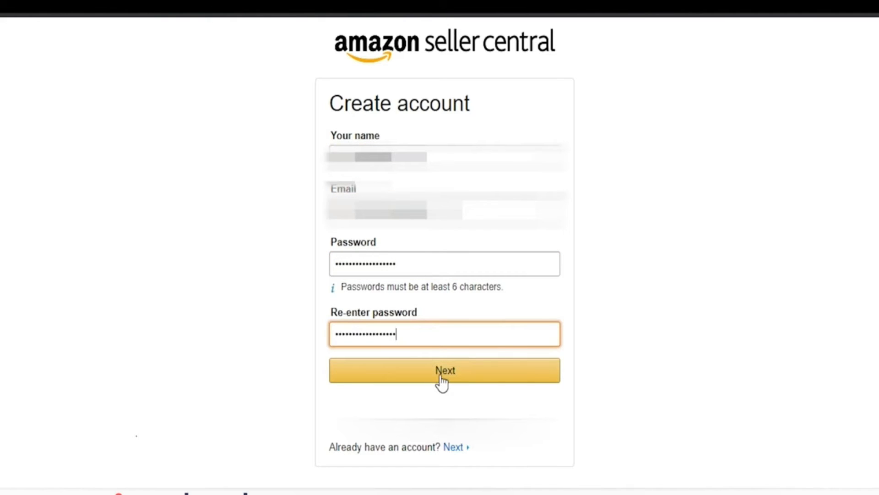
click(439, 377)
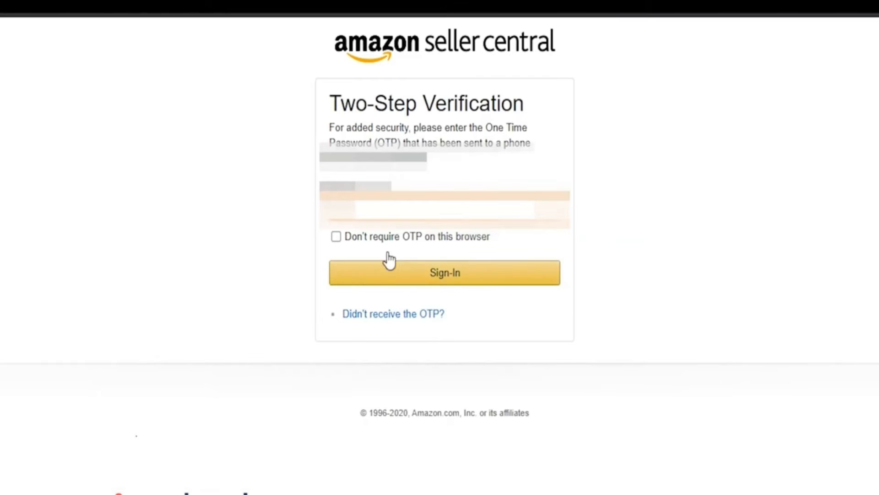
text(******)
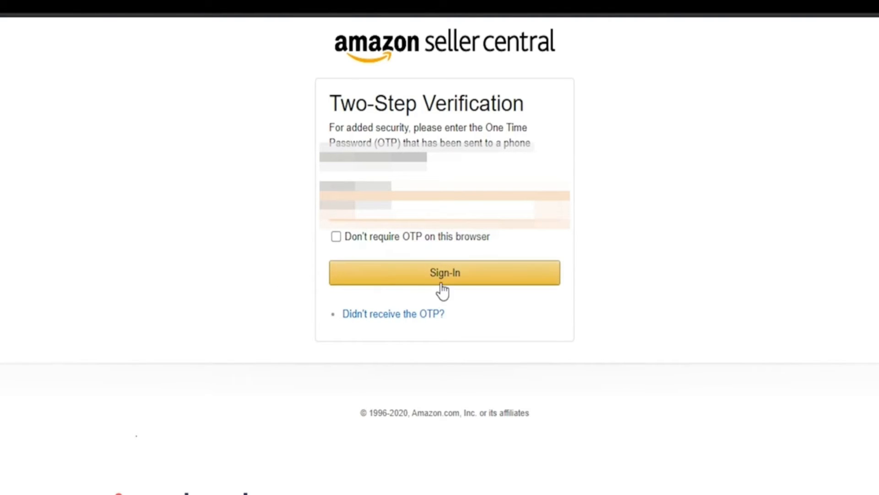
click(443, 281)
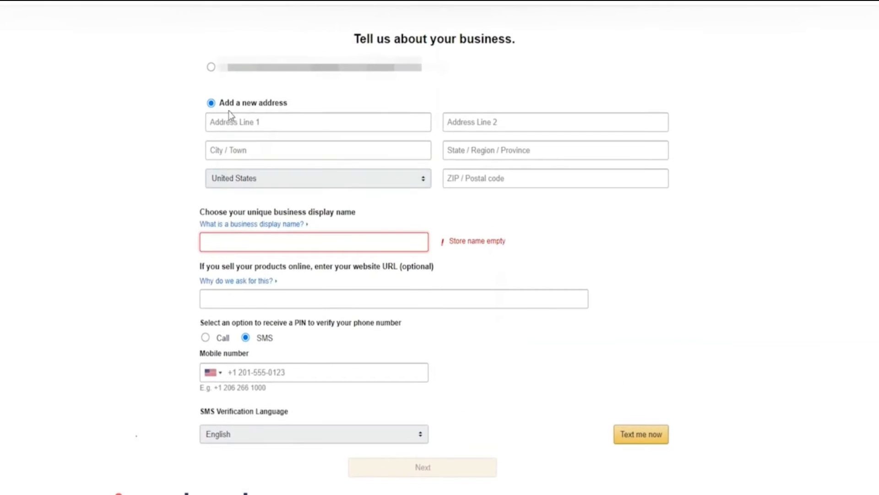
Select the saved business address and enter the unique business display name.
click(261, 120)
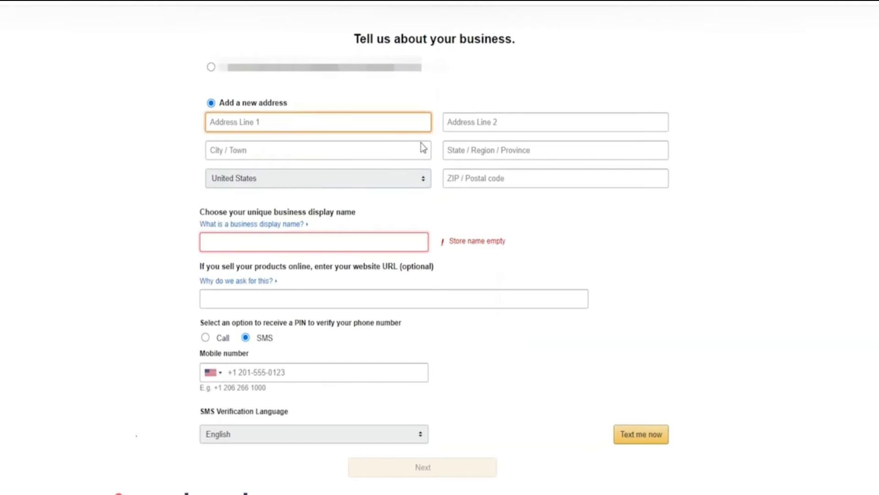
click(212, 67)
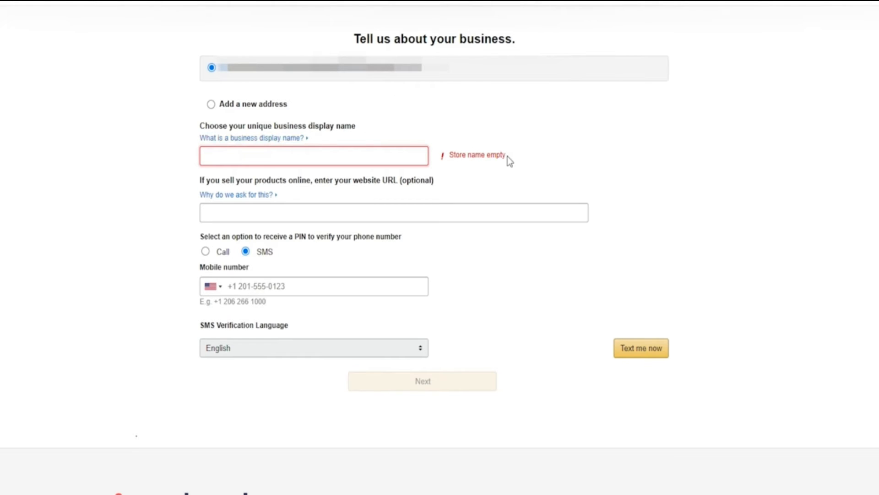
click(326, 154)
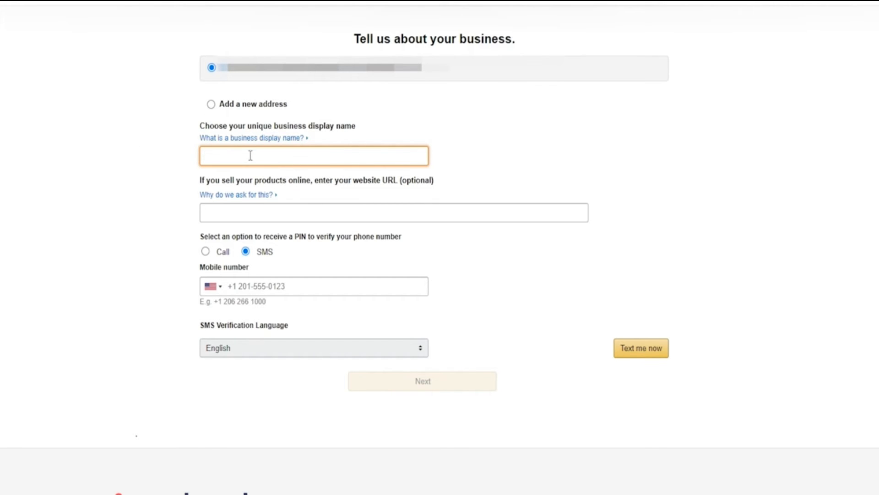
text(...)
click(83, 199)
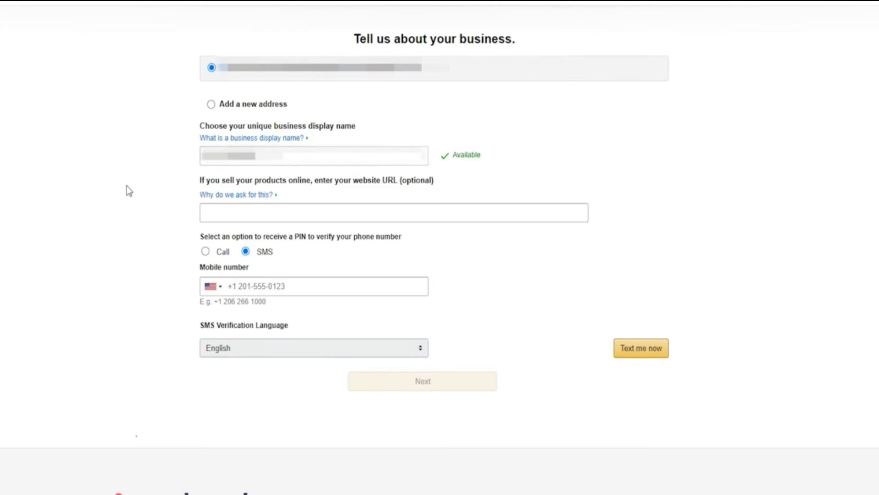
Leave the website URL empty, enter the mobile number for SMS verification, and request the text message.
click(422, 209)
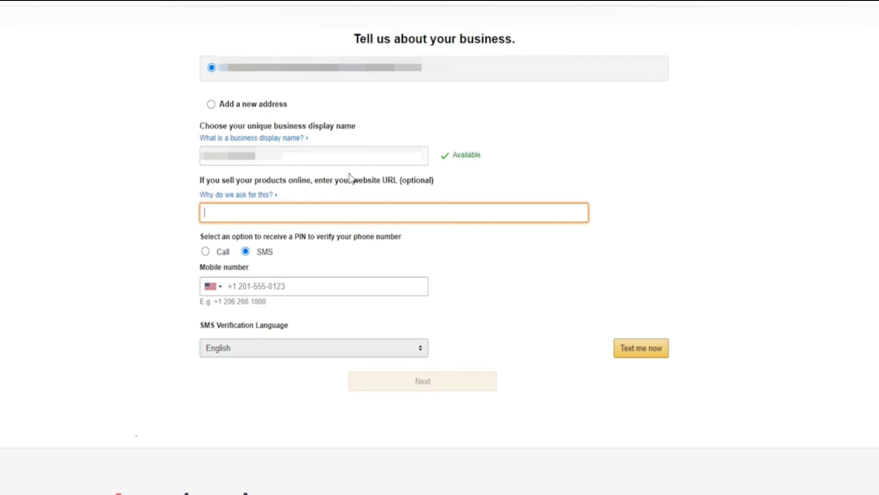
click(147, 244)
drag(200, 236, 358, 238)
click(369, 239)
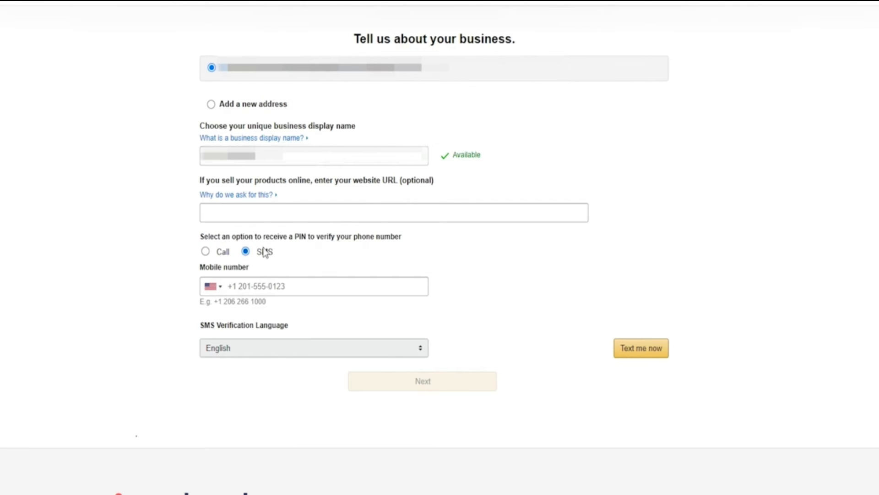
click(270, 280)
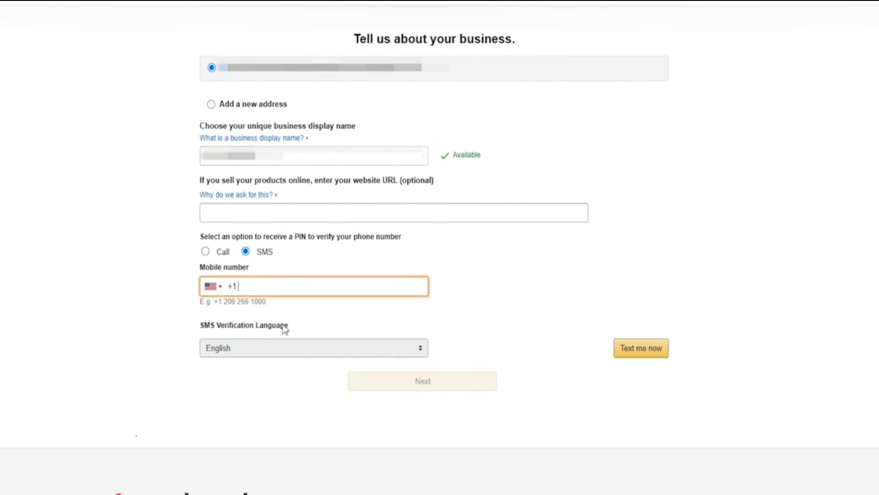
key(ctrl+v)
click(324, 326)
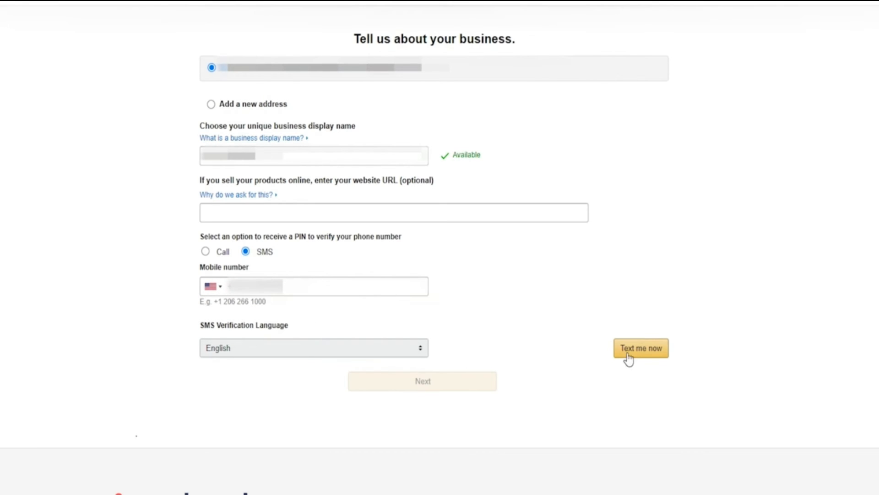
click(651, 355)
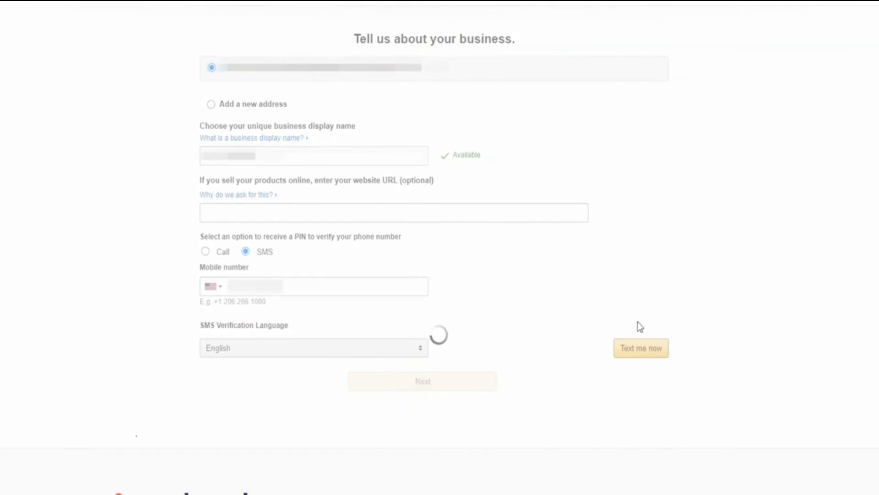
Verify the phone number with the one-time PIN sent via SMS and continue to the billing setup.
text(****)
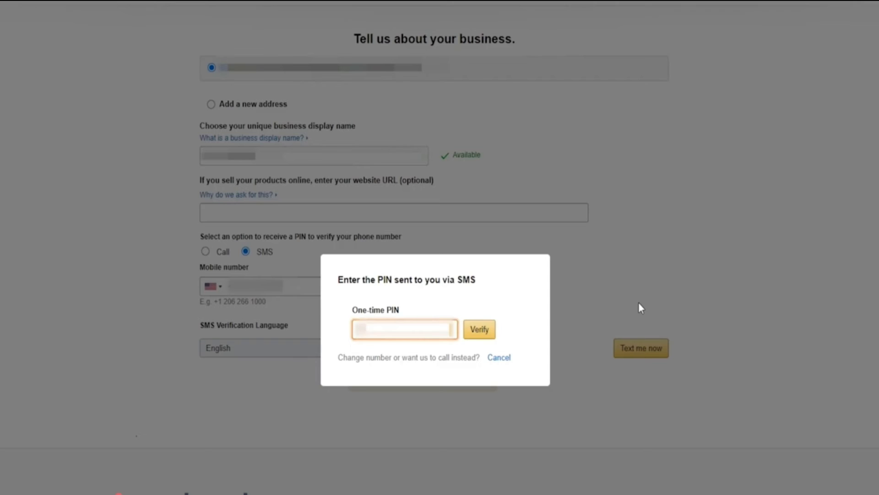
text(**)
click(479, 329)
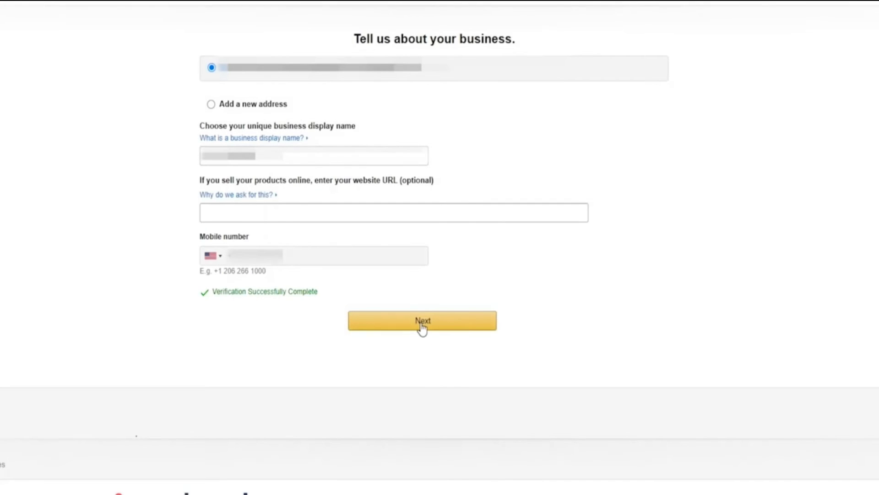
click(424, 323)
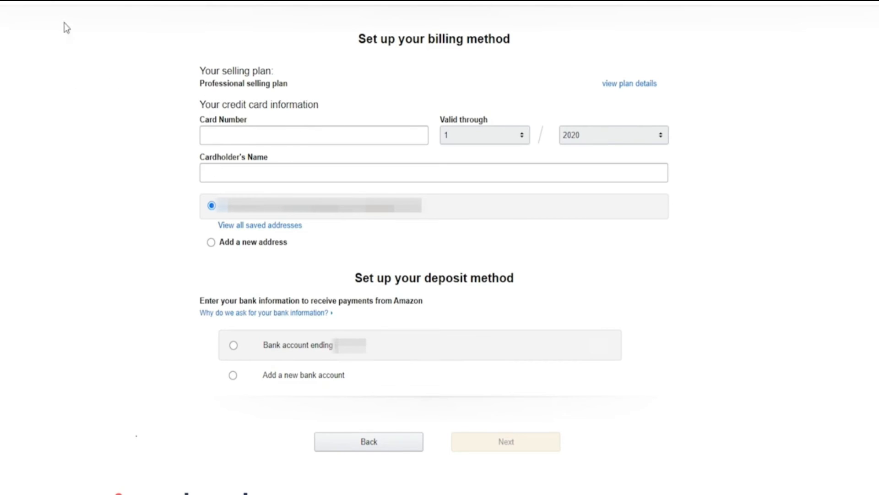
Fill in the billing method with the credit card number, expiry month and year, and cardholder's name.
click(292, 134)
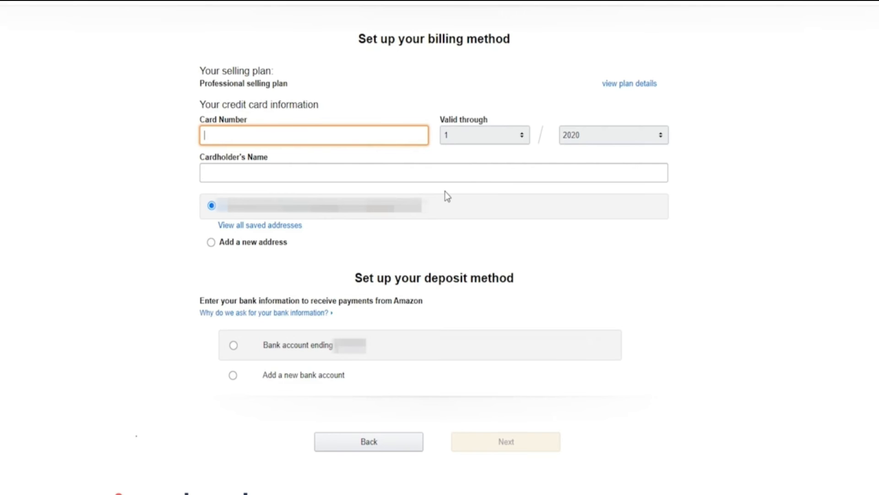
text(*************)
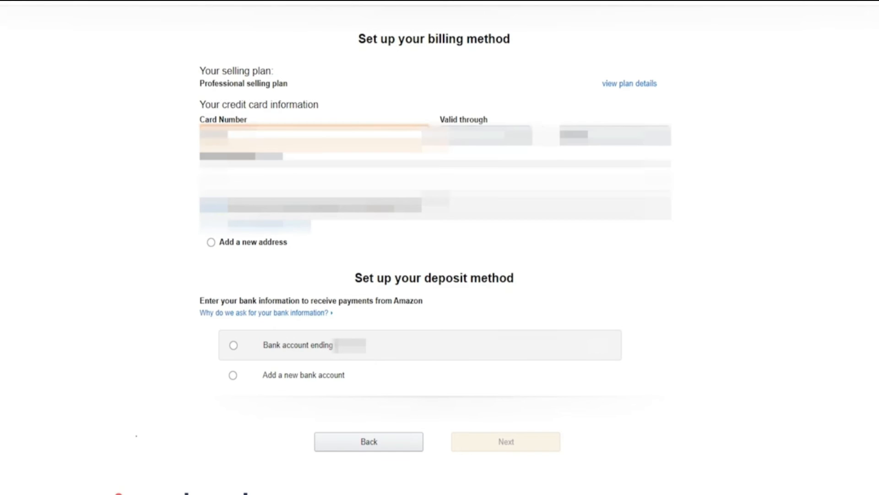
text(***)
click(485, 136)
click(485, 222)
click(615, 136)
click(614, 183)
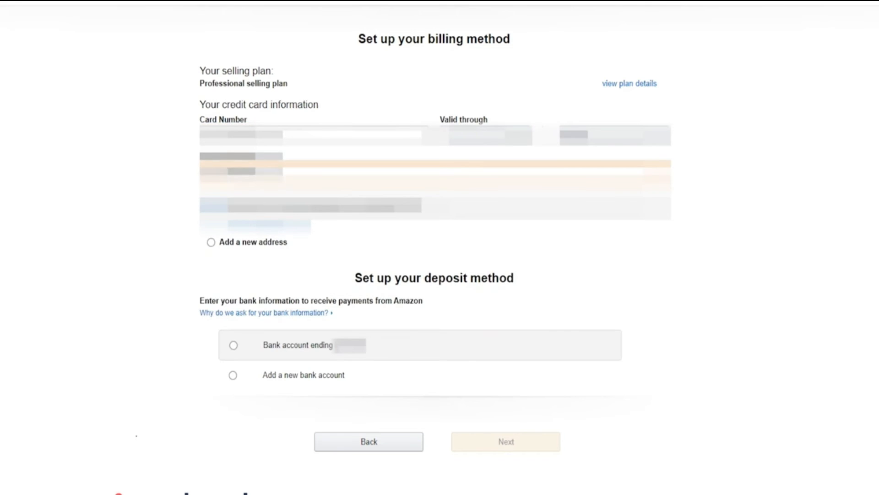
Add a new United States bank account for deposits with its routing number and account number, and submit the page.
click(234, 345)
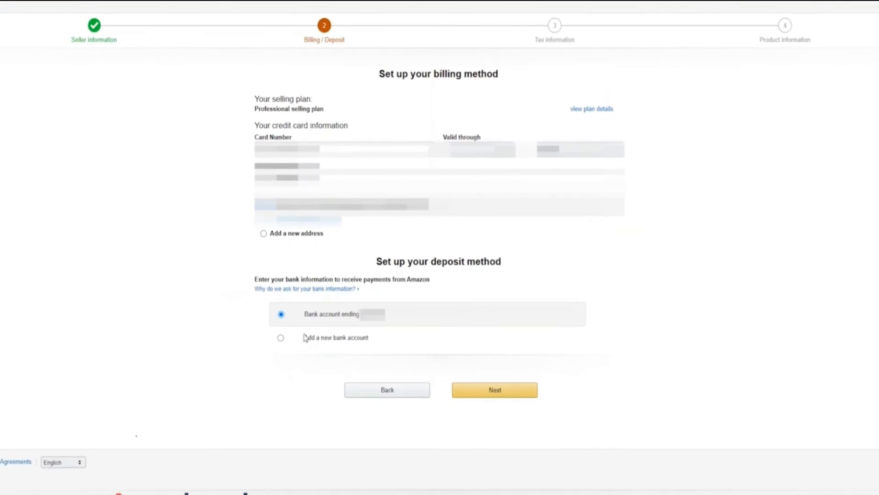
click(280, 338)
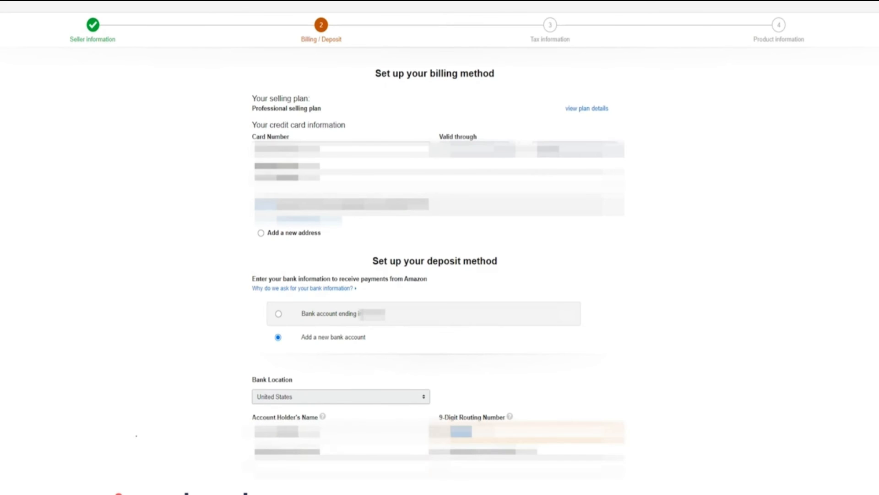
key(Tab)
text(*********)
key(Tab)
text(*********)
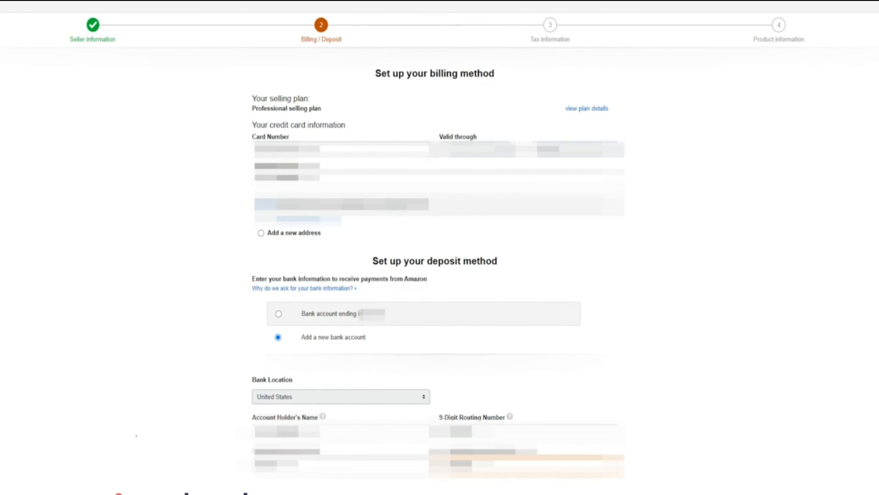
key(Return)
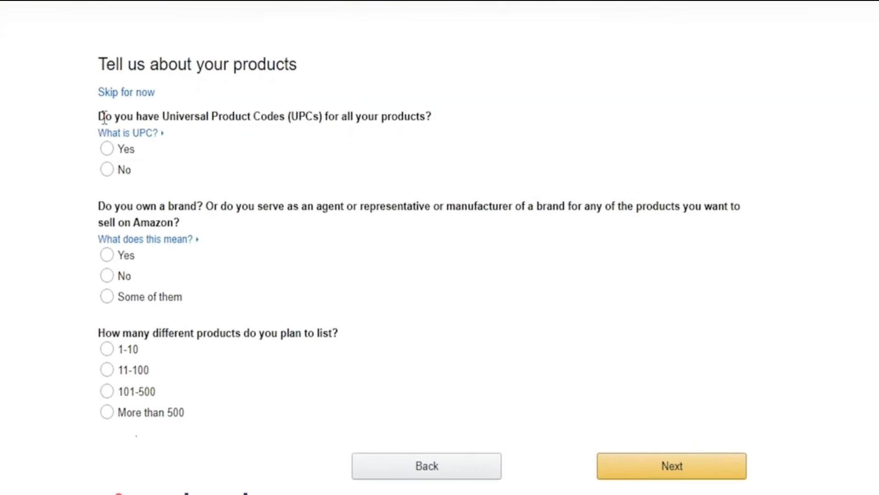
Answer Yes to having UPCs for all products and Some of them to the brand ownership question.
drag(100, 118, 341, 111)
click(397, 131)
click(129, 149)
click(115, 275)
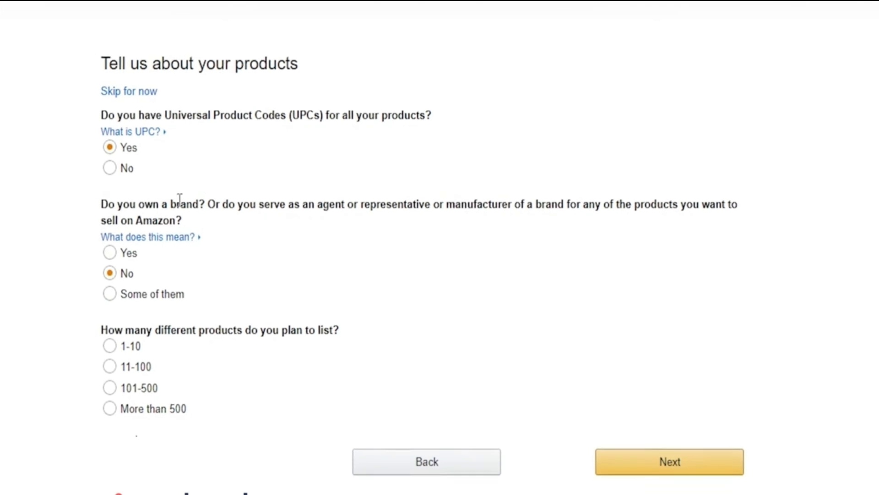
click(132, 271)
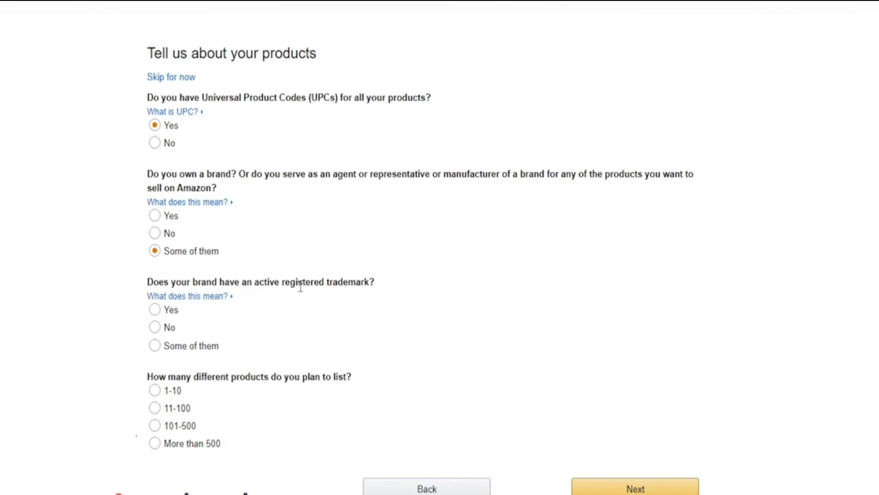
Answer No to the registered trademark question, set the planned products to More than 500, and skip the product categories.
click(167, 329)
click(191, 444)
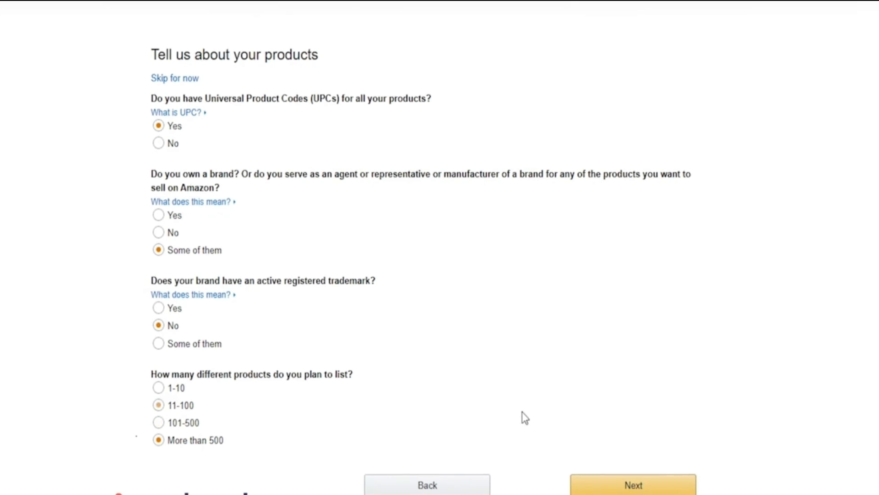
click(576, 384)
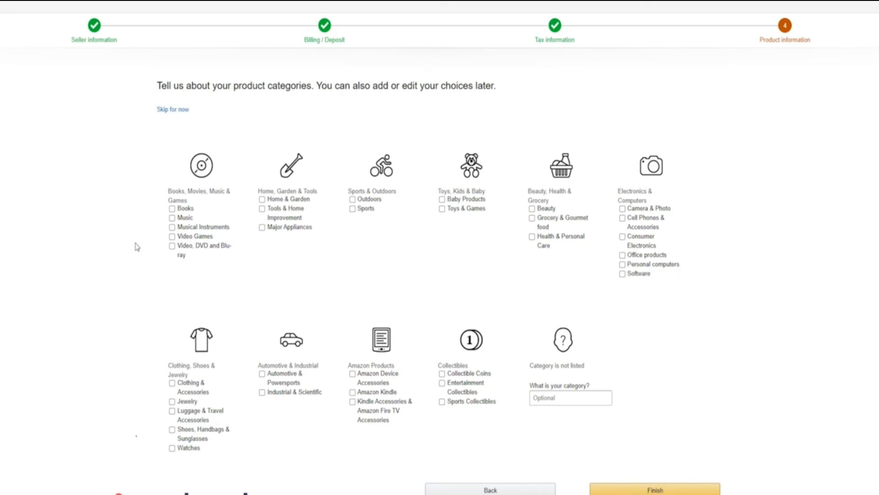
click(179, 110)
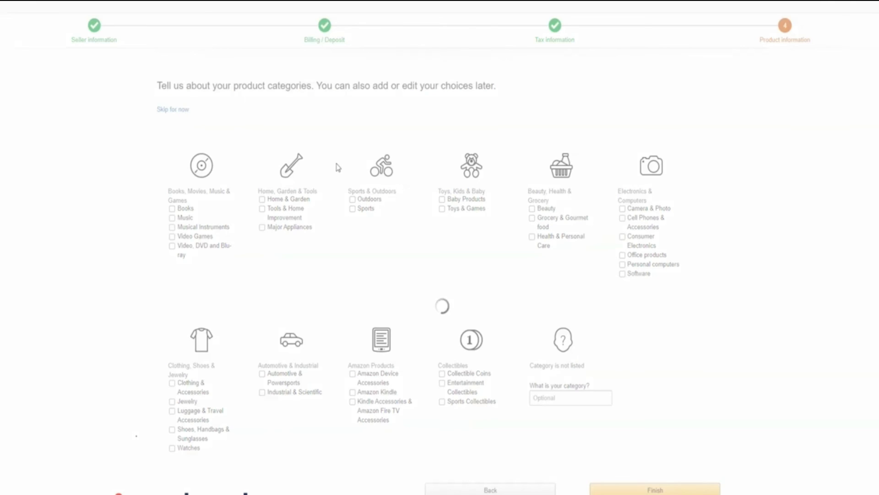